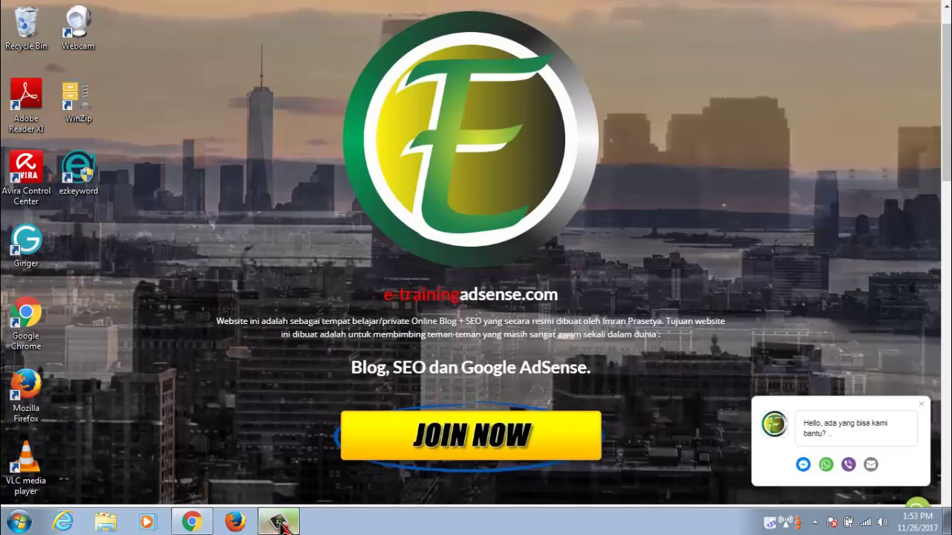
Bring the Chrome window showing the e-trainingadsense.com page back to the front
left_click(195, 523)
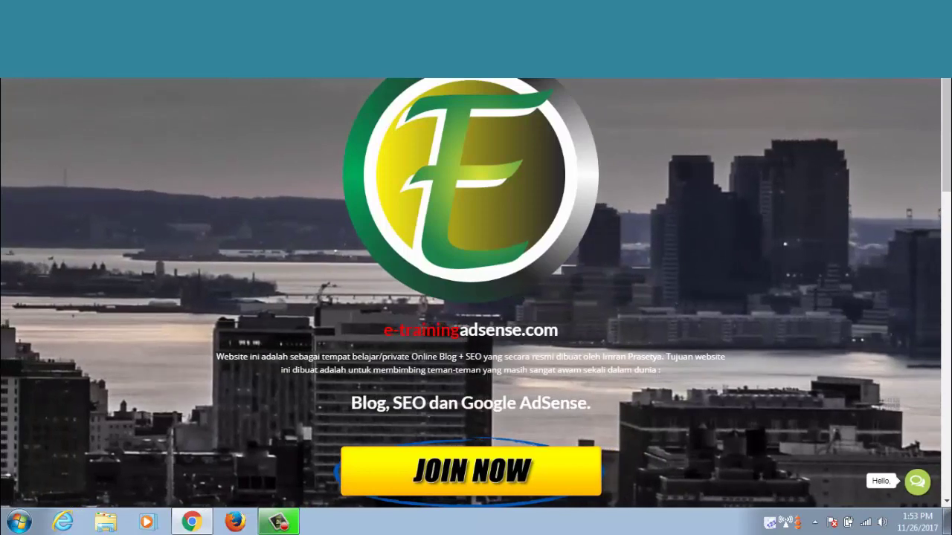
Enter the address solusiku.tk/wp-admin/ in Chrome and load the WordPress login page
type("su")
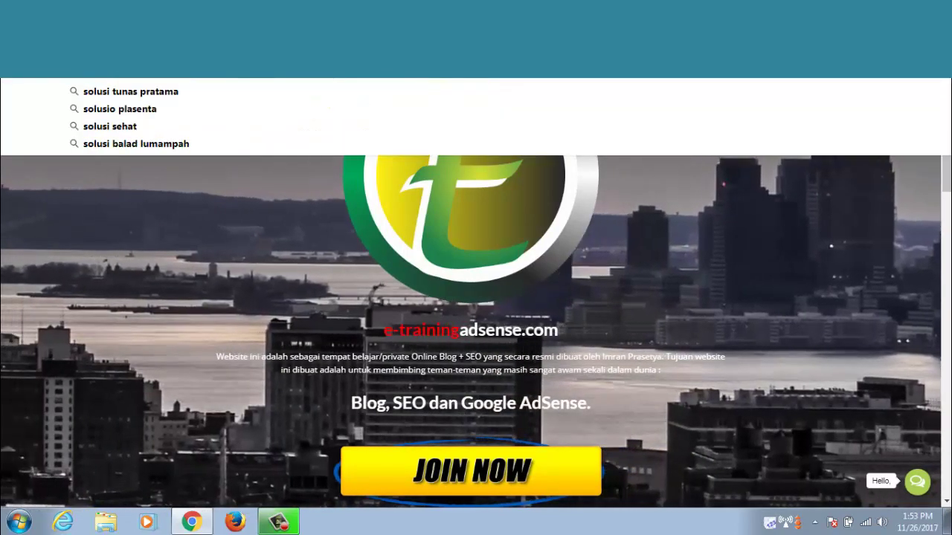
key("Return")
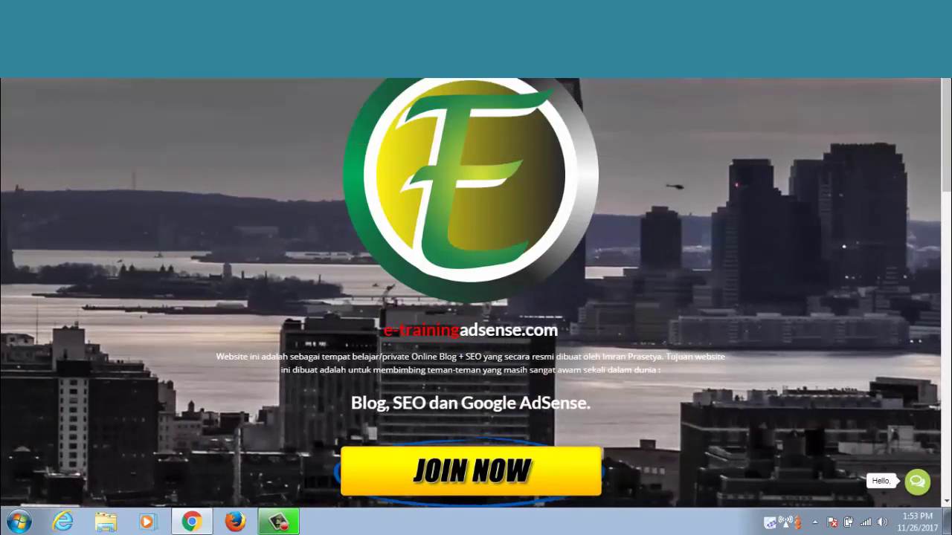
type("solu")
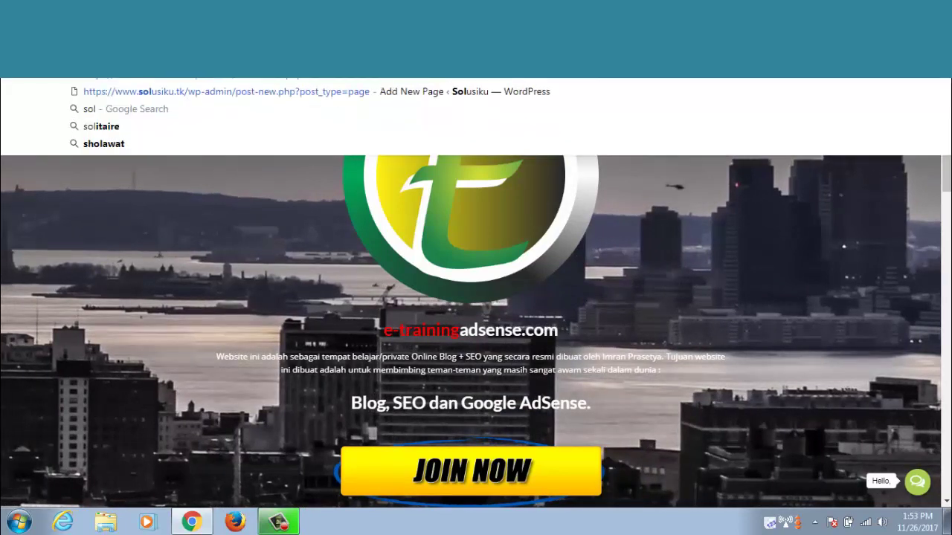
type("siku.tk")
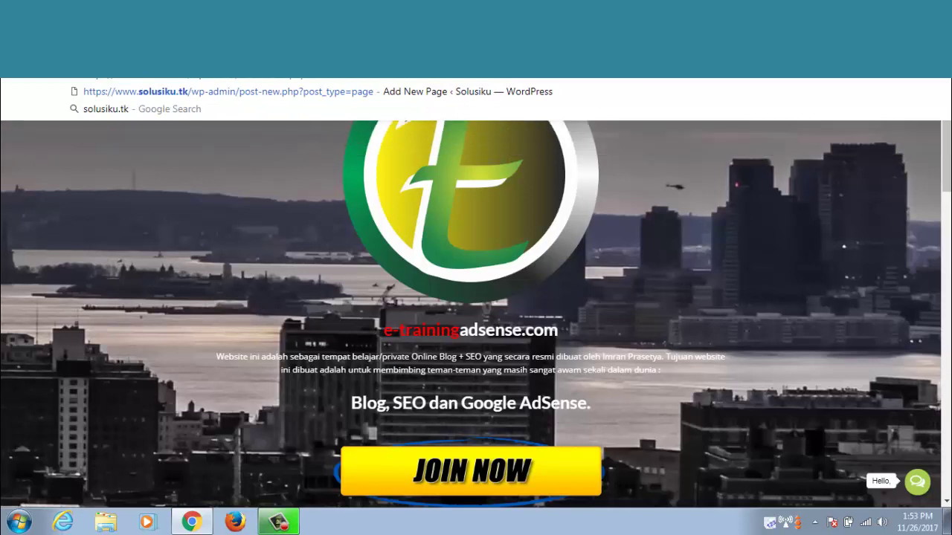
type("/wpadmin")
key("Return")
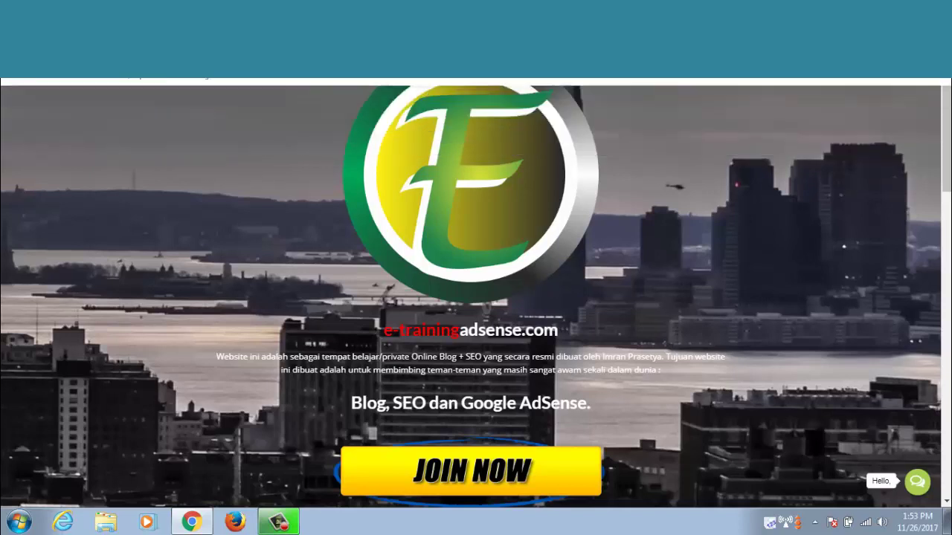
key("BackSpace")
key("BackSpace")
key("BackSpace")
key("BackSpace")
key("BackSpace")
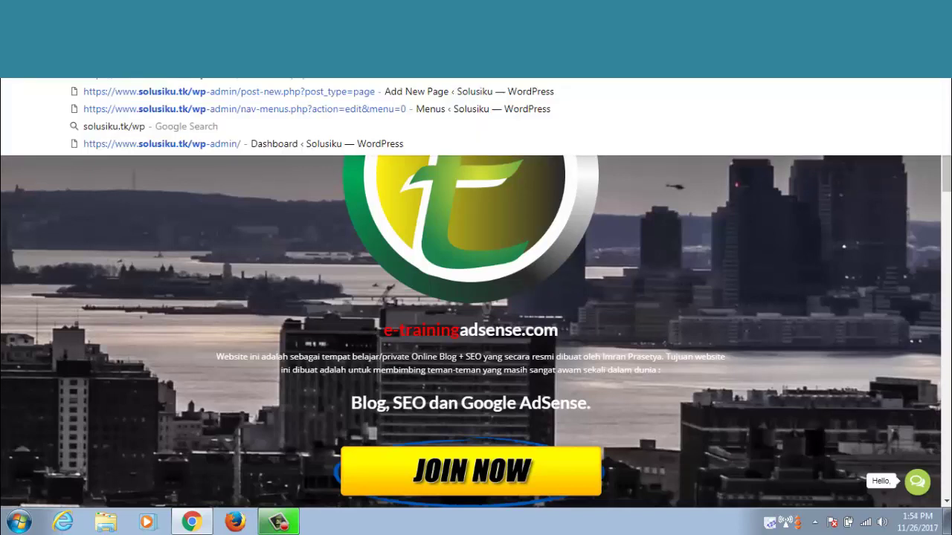
type("-admin")
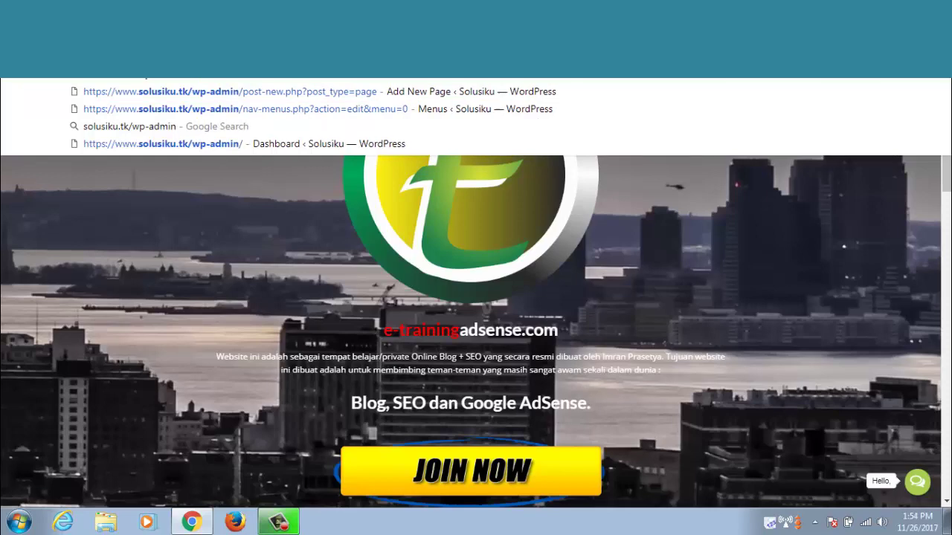
type("/nav-menus.php")
key("BackSpace")
key("BackSpace")
key("BackSpace")
key("BackSpace")
key("BackSpace")
key("BackSpace")
key("BackSpace")
key("BackSpace")
key("BackSpace")
key("BackSpace")
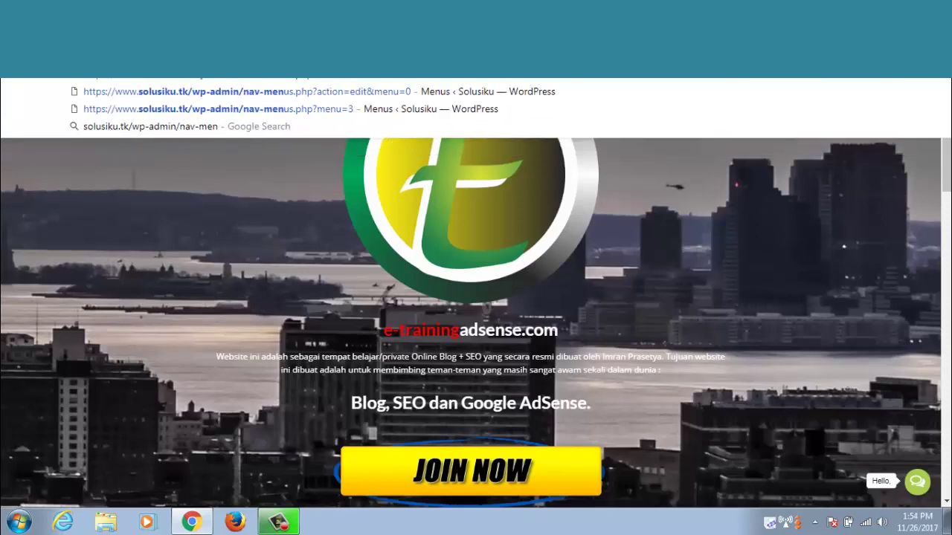
key("BackSpace")
key("BackSpace")
key("BackSpace")
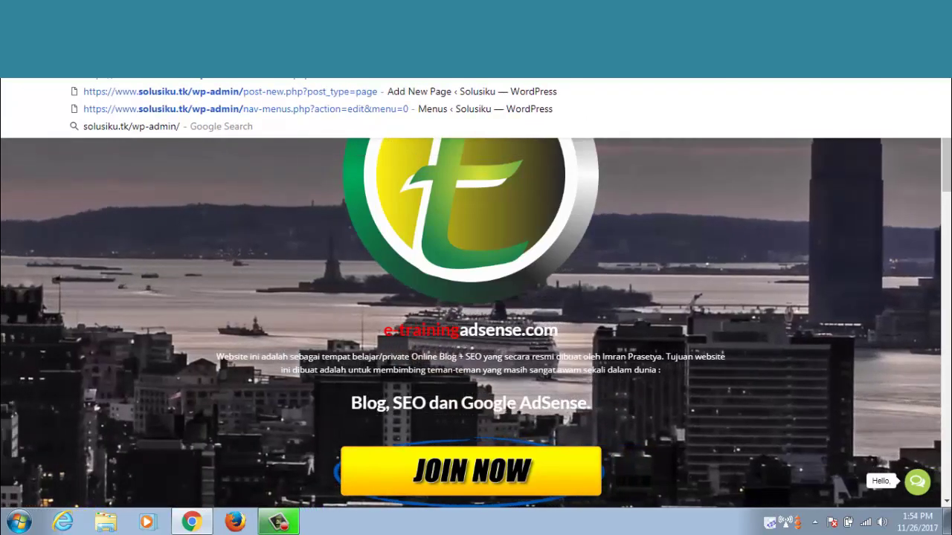
key("Escape")
key("Return")
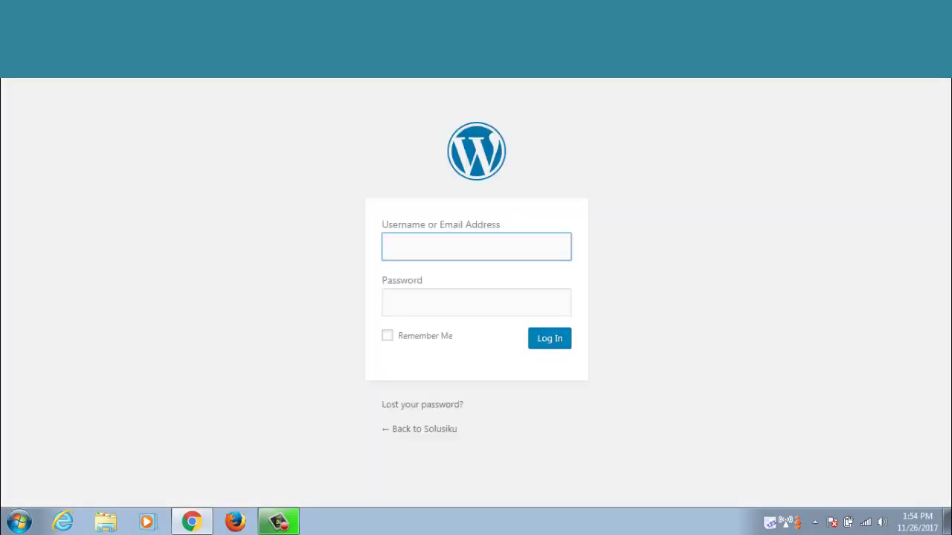
Sign in with the admin username and password, letting Chrome save the login
type("admin")
key("Tab")
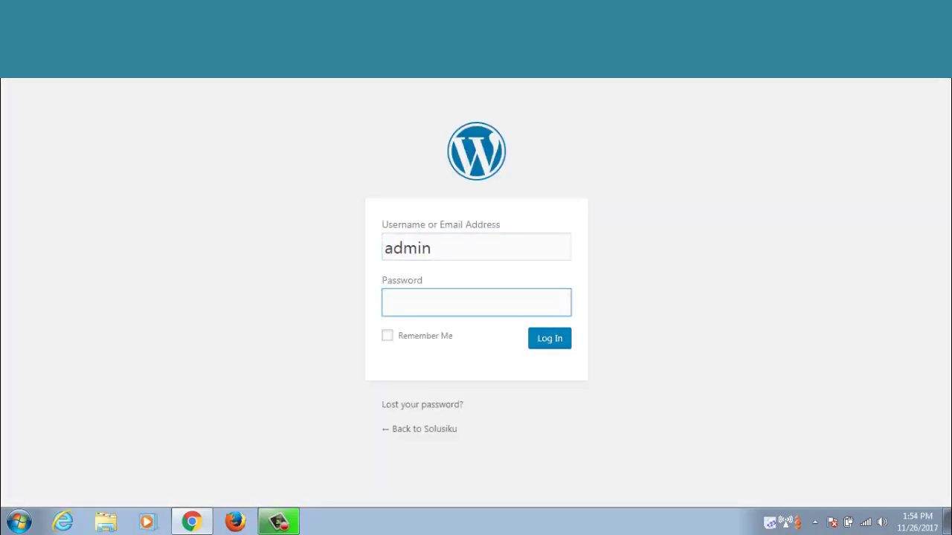
type("************")
key("Return")
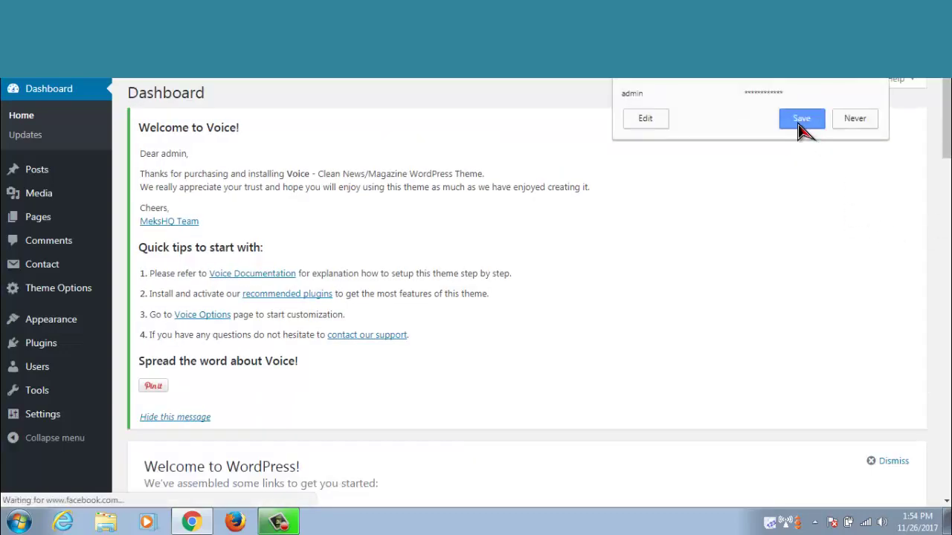
left_click(800, 122)
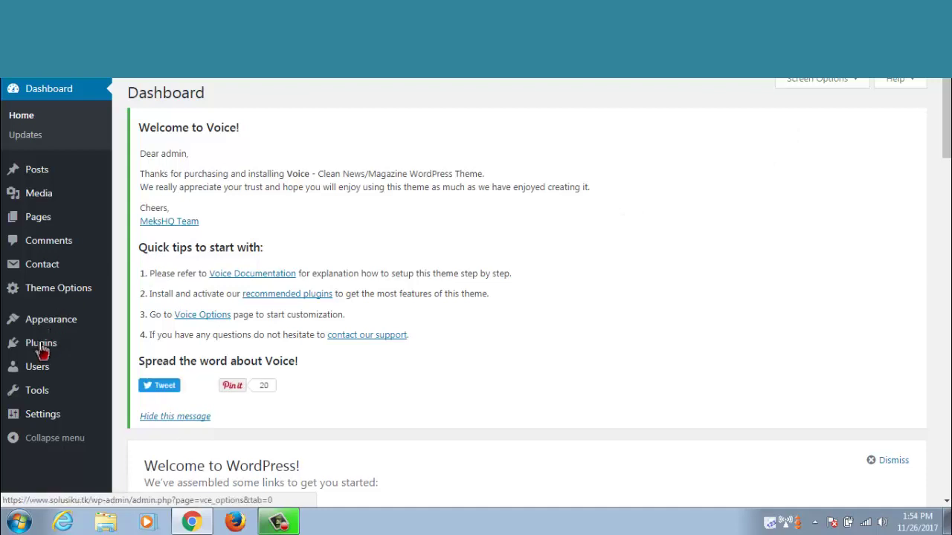
Go to Plugins > Add New to show the Add Plugins page
mouse_move(37, 350)
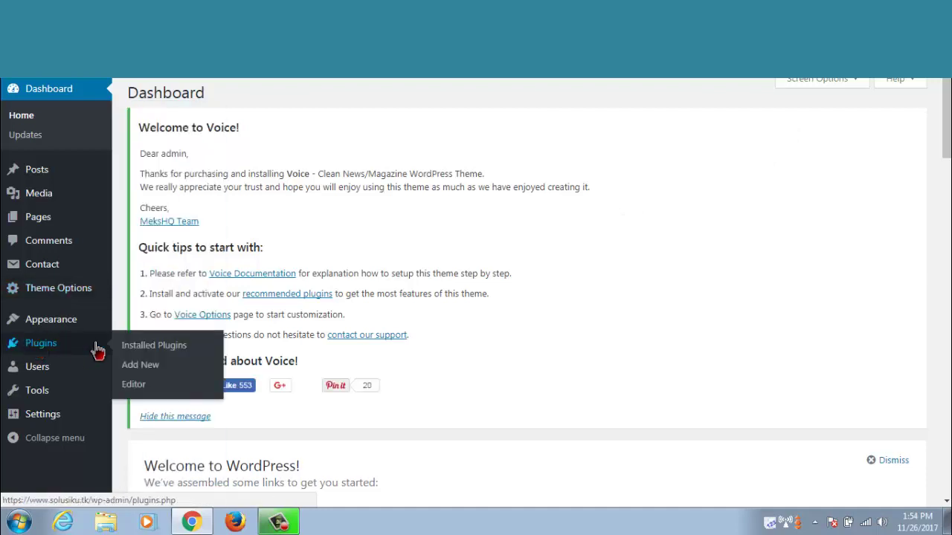
left_click(142, 365)
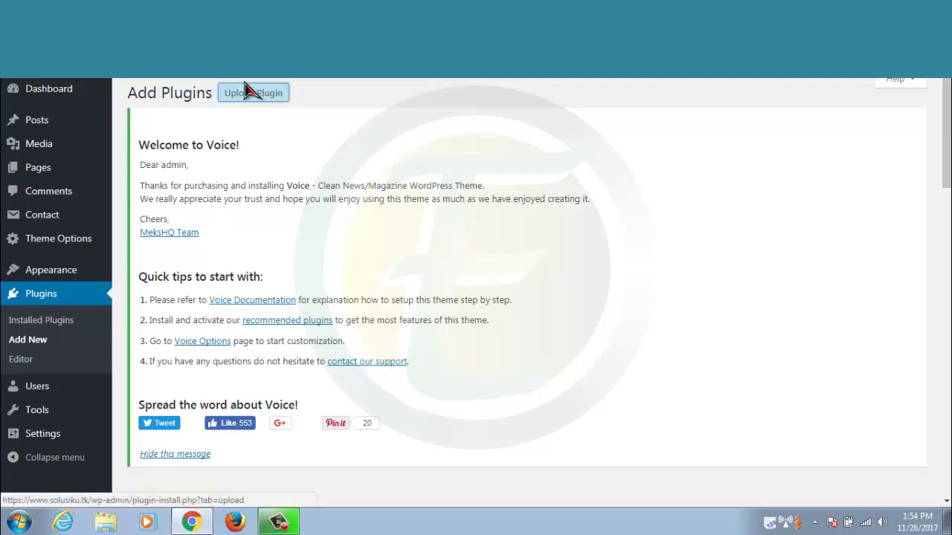
scroll(387, 308, "down", 2)
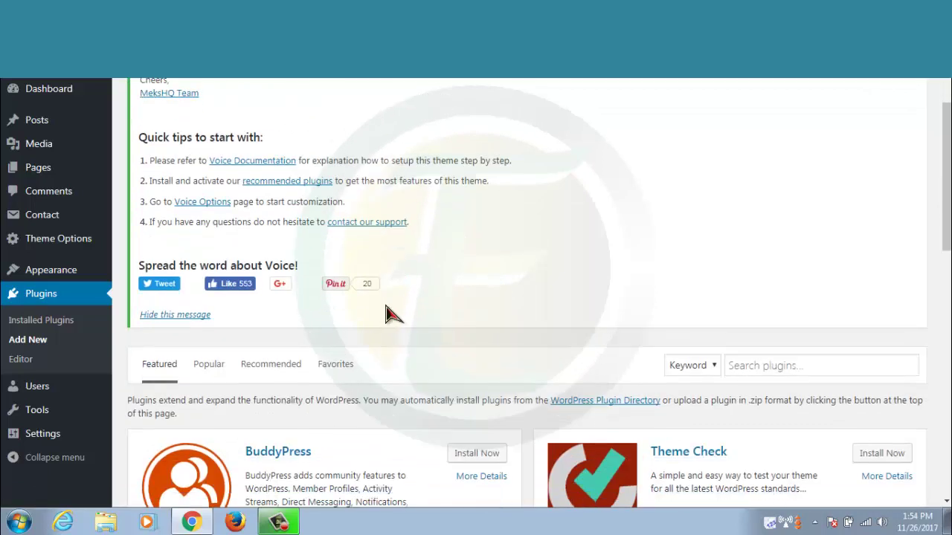
scroll(273, 186, "up", 2)
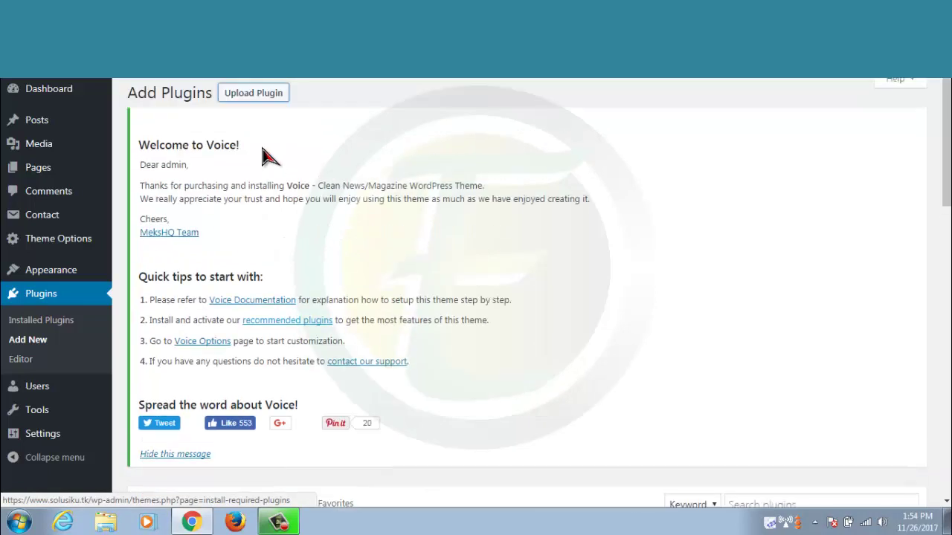
Choose ezpost.zip from Aplikasi (E:) > Eztools in the Upload Plugin form
left_click(254, 97)
scroll(431, 315, "down", 3)
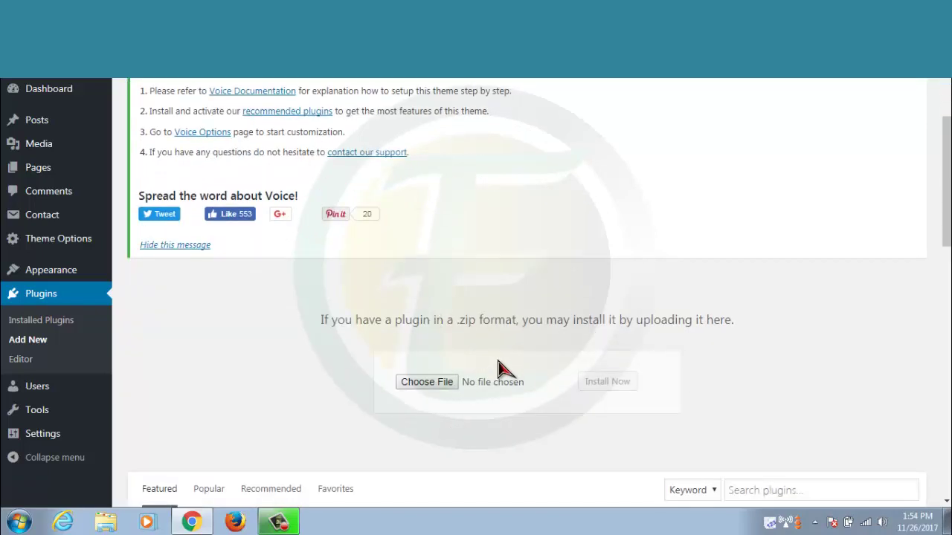
left_click(438, 387)
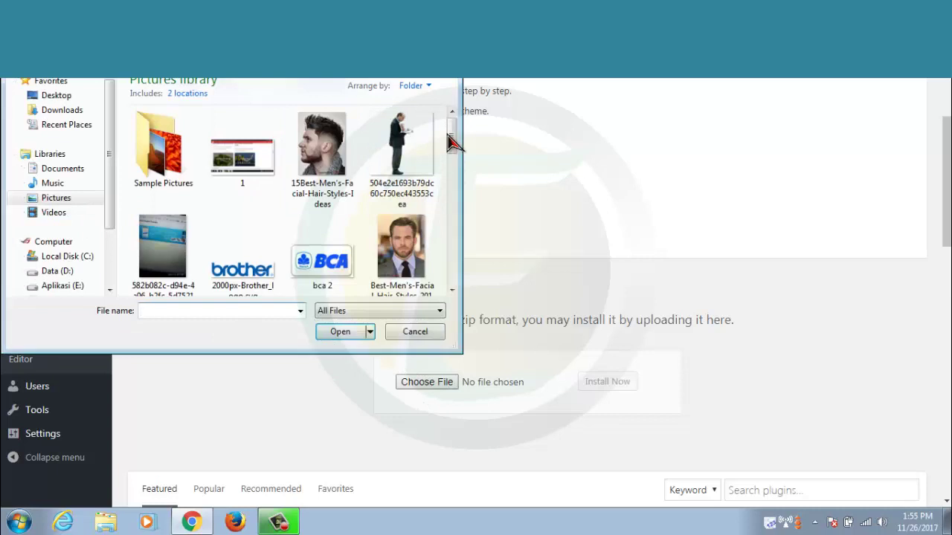
left_click_drag(452, 138, 452, 170)
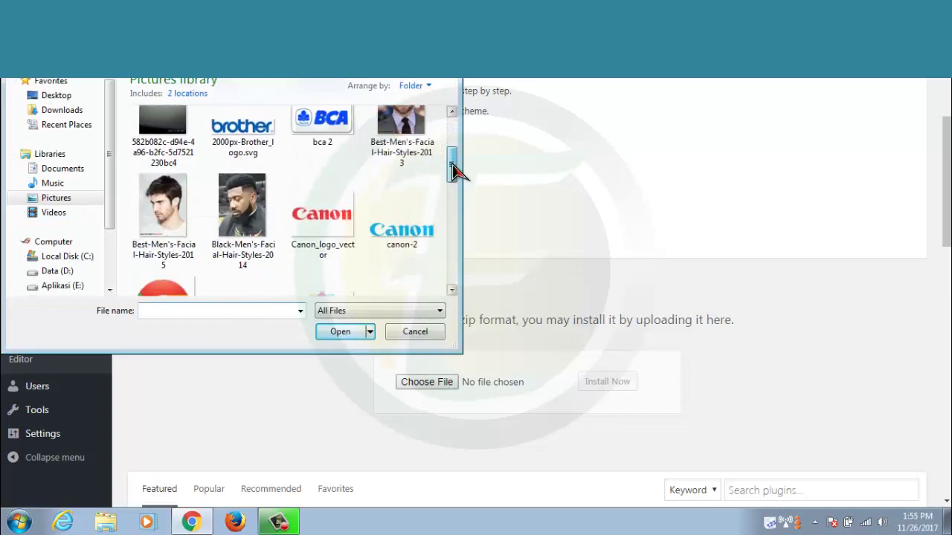
left_click(52, 272)
left_click(61, 286)
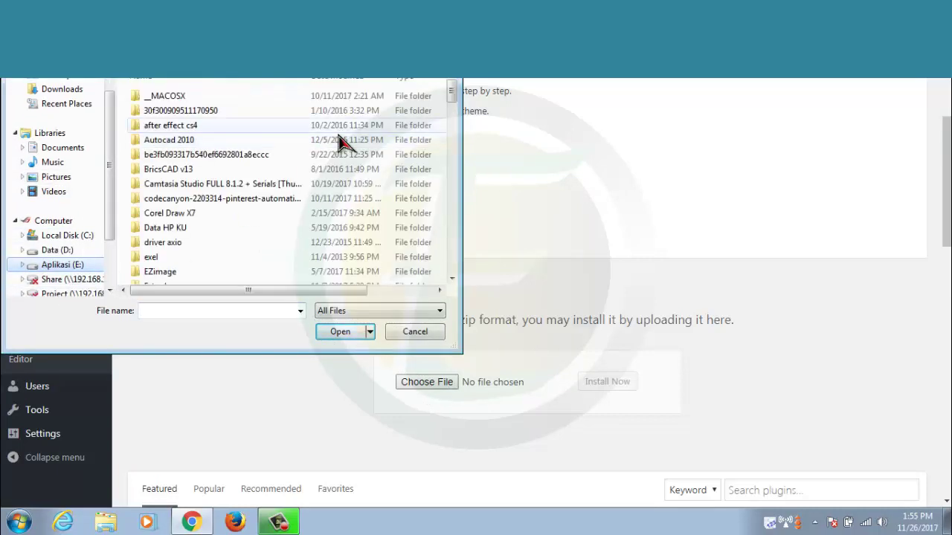
left_click_drag(452, 94, 455, 110)
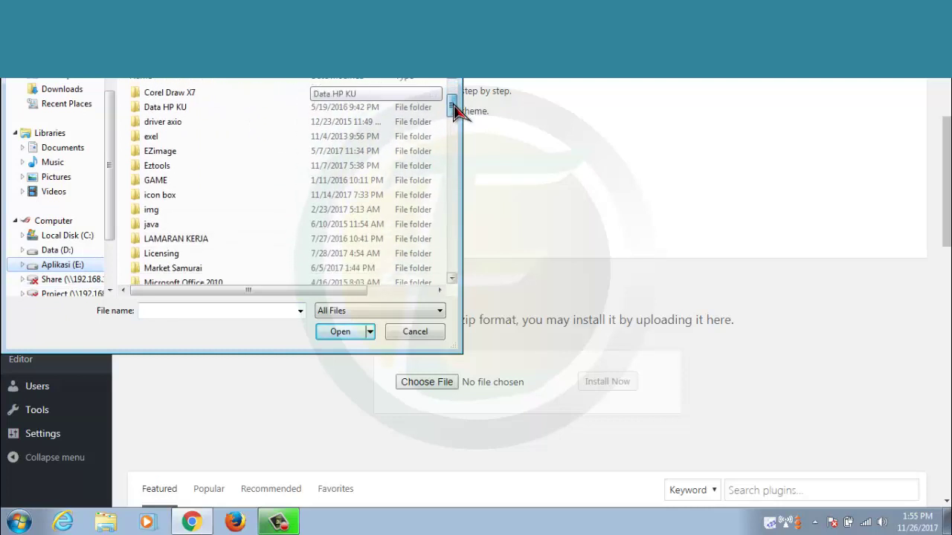
double_click(178, 166)
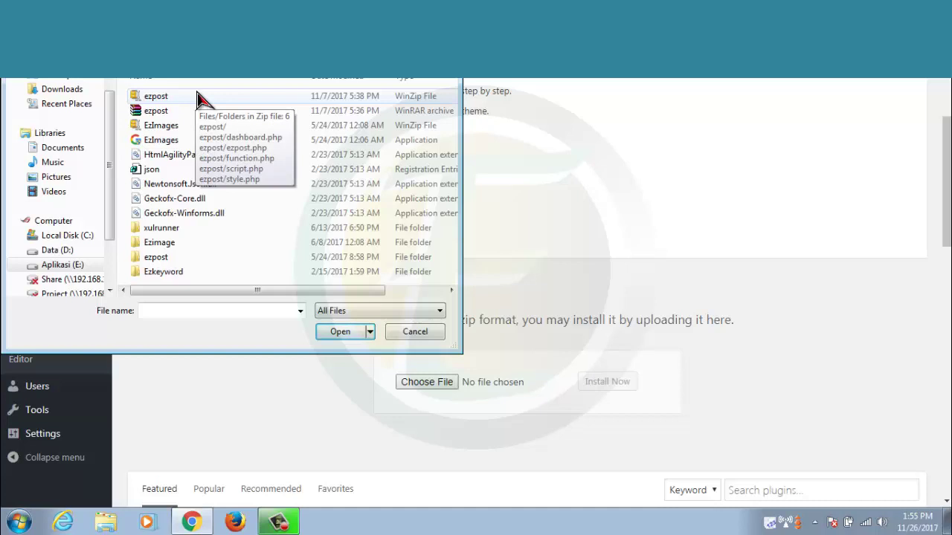
left_click(197, 96)
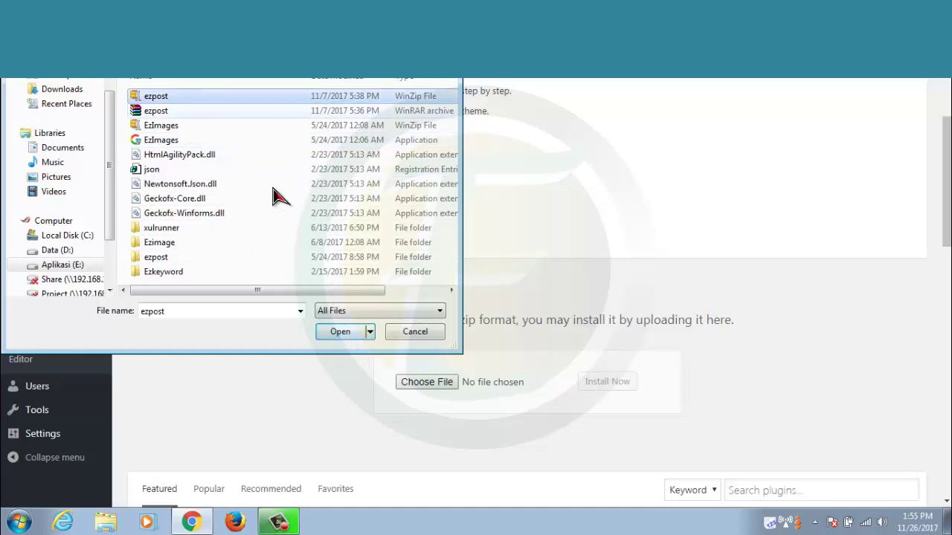
left_click(336, 333)
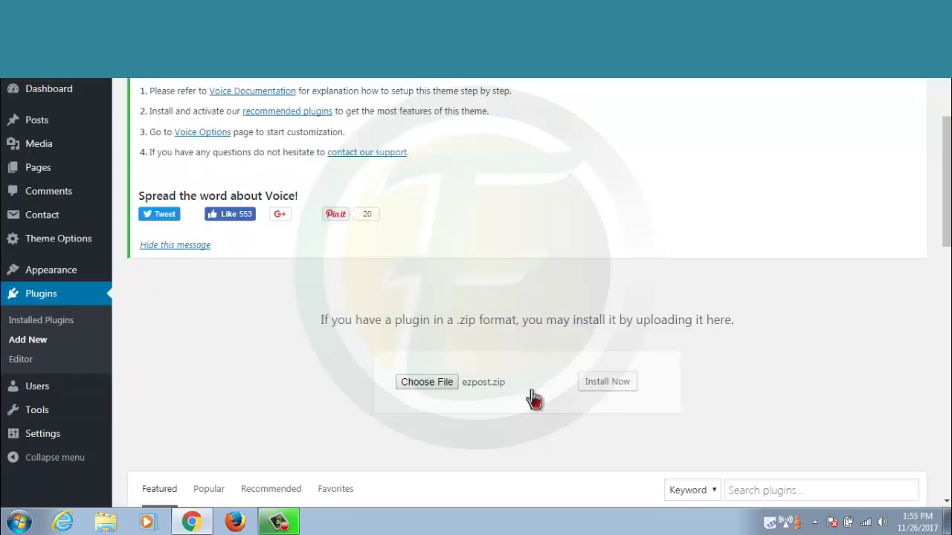
Install the ezpost plugin from the chosen ezpost.zip with Install Now
left_click(609, 384)
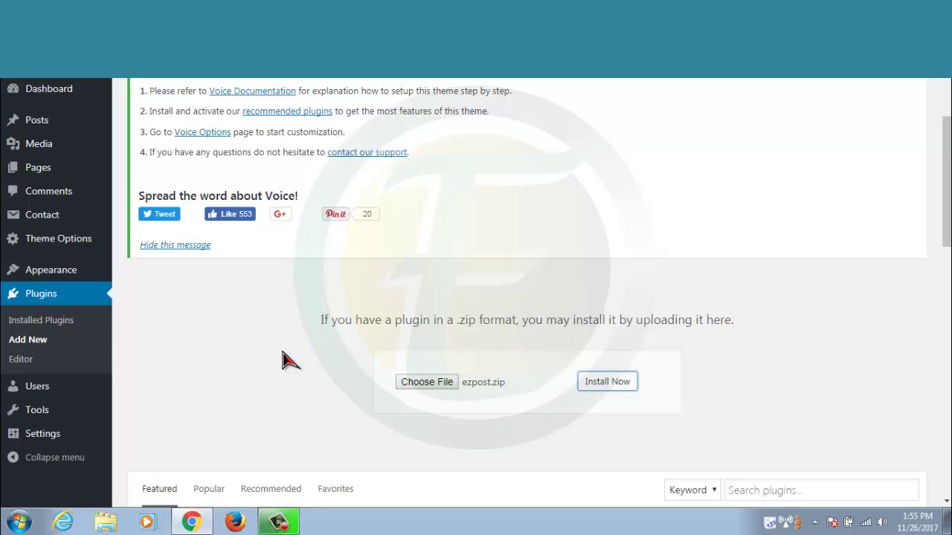
left_click(614, 390)
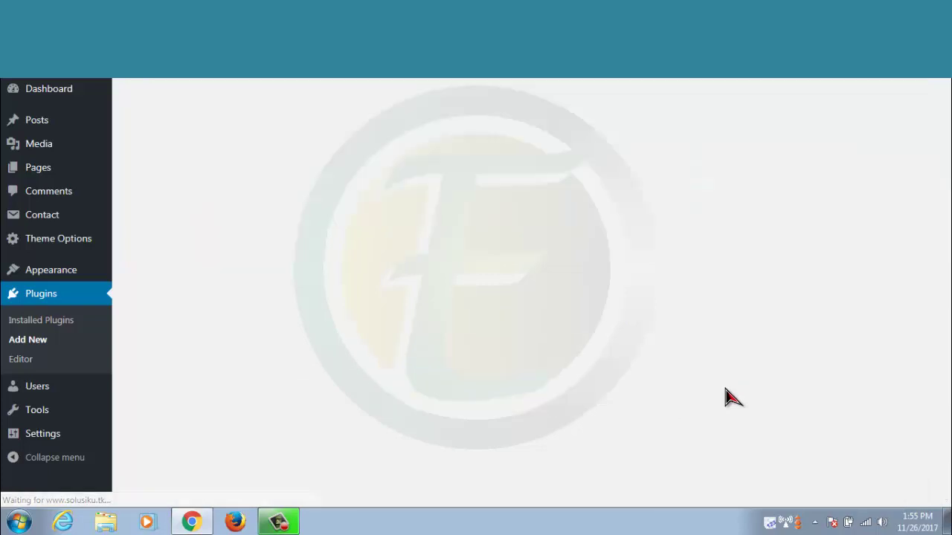
Activate the freshly installed ezpost plugin from the installation results page
scroll(434, 370, "down", 1)
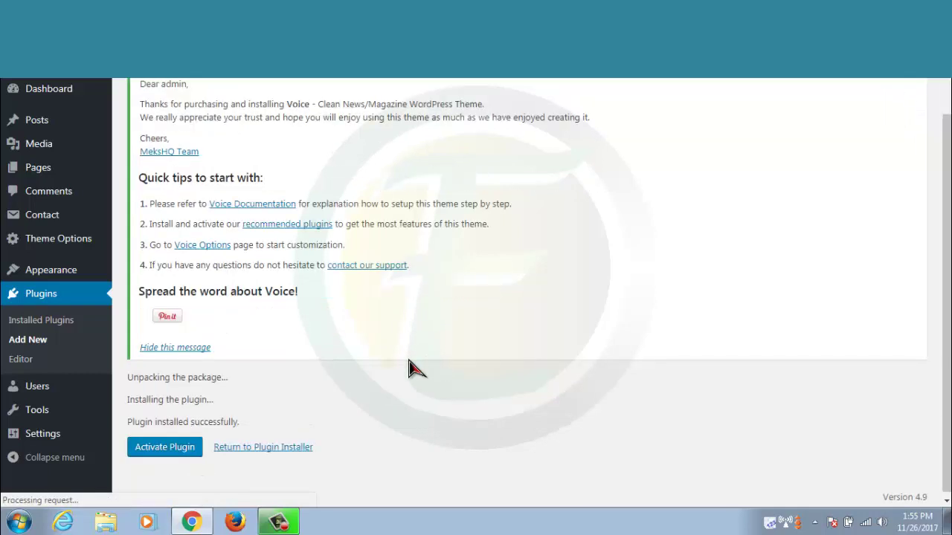
left_click(165, 446)
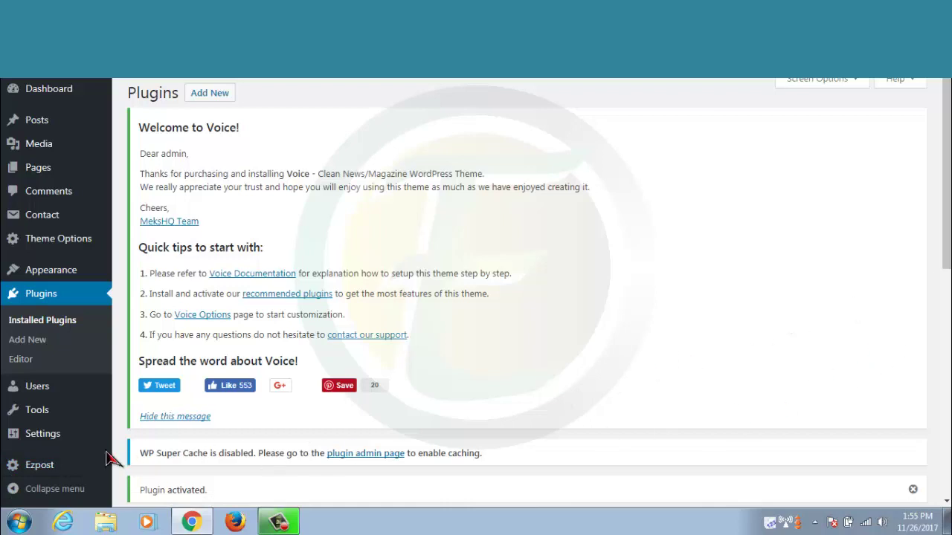
On the Ezpost page, fill the license key from saved suggestions and save the license and domain
left_click(36, 476)
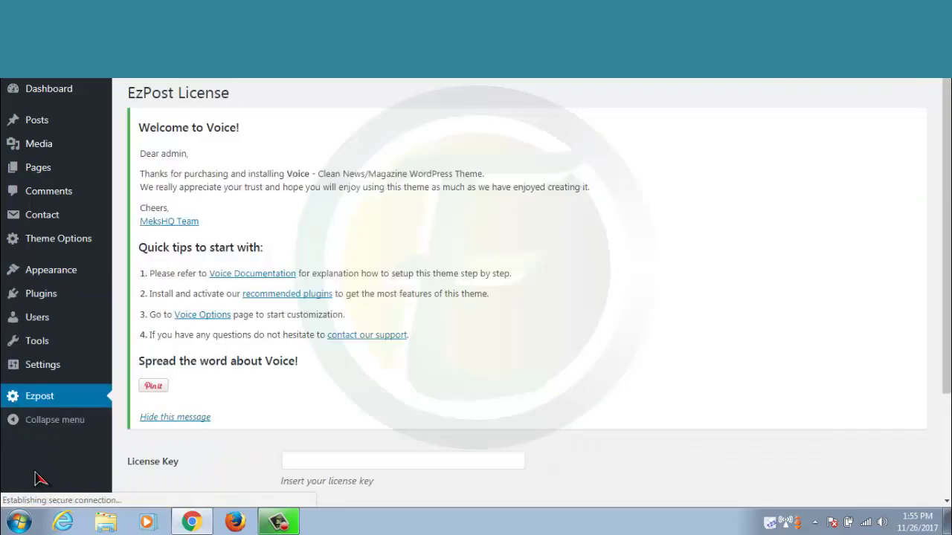
scroll(531, 395, "down", 2)
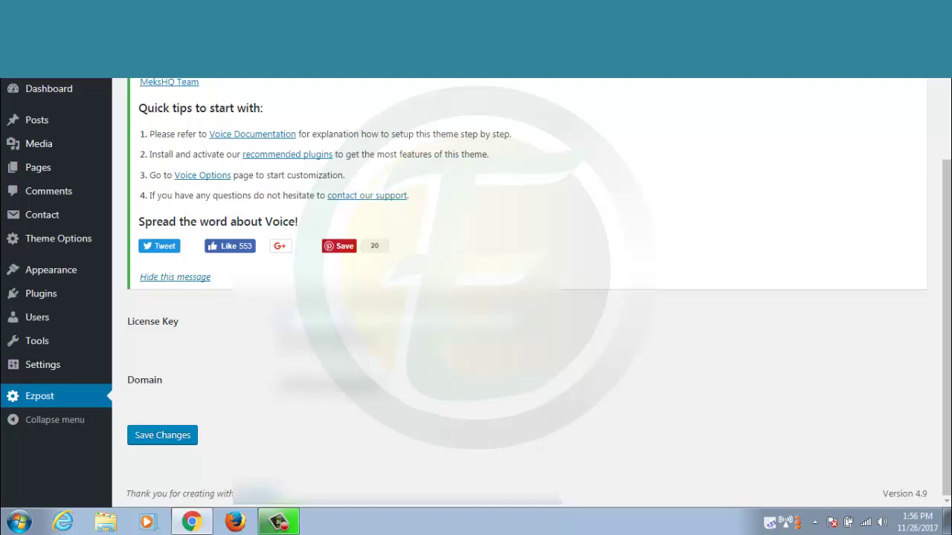
key("Down")
key("Return")
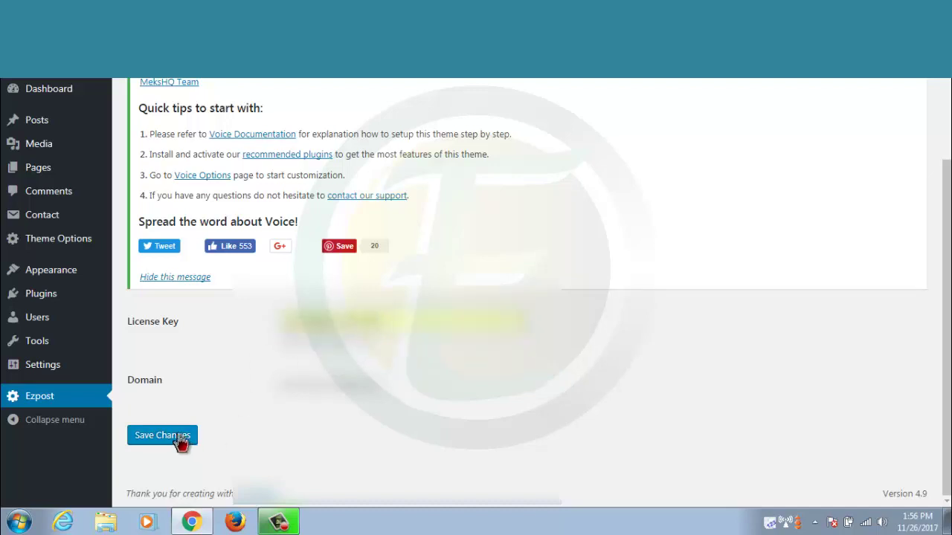
left_click(181, 441)
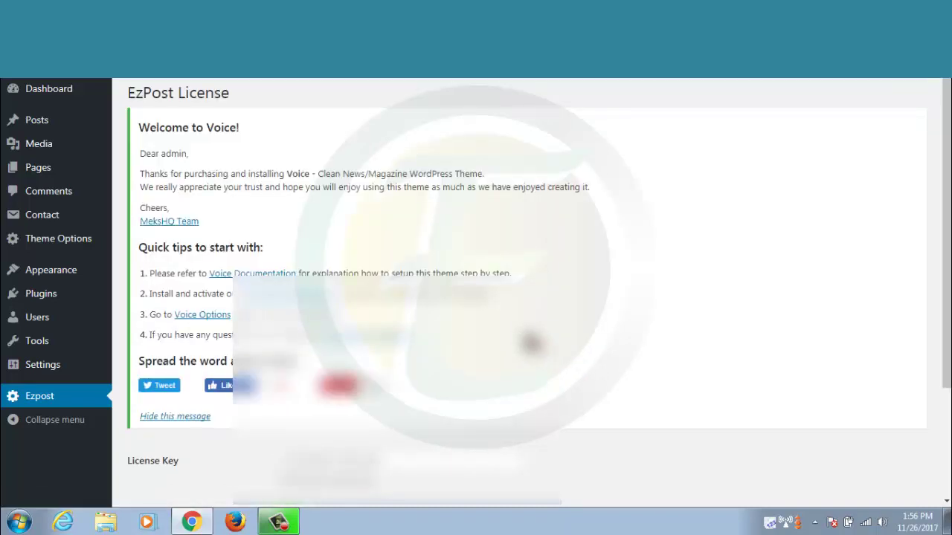
left_click_drag(946, 313, 948, 334)
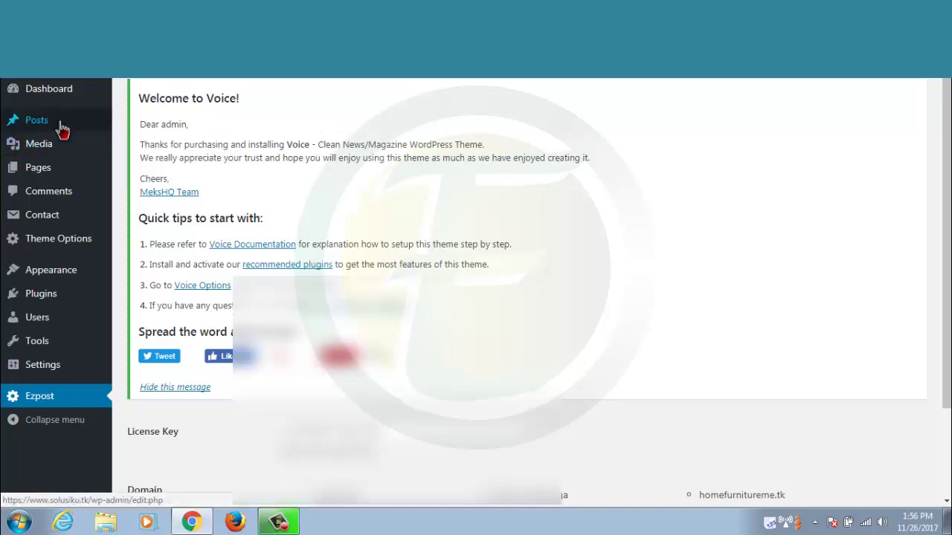
Go to Posts > Categories in the admin sidebar
mouse_move(64, 129)
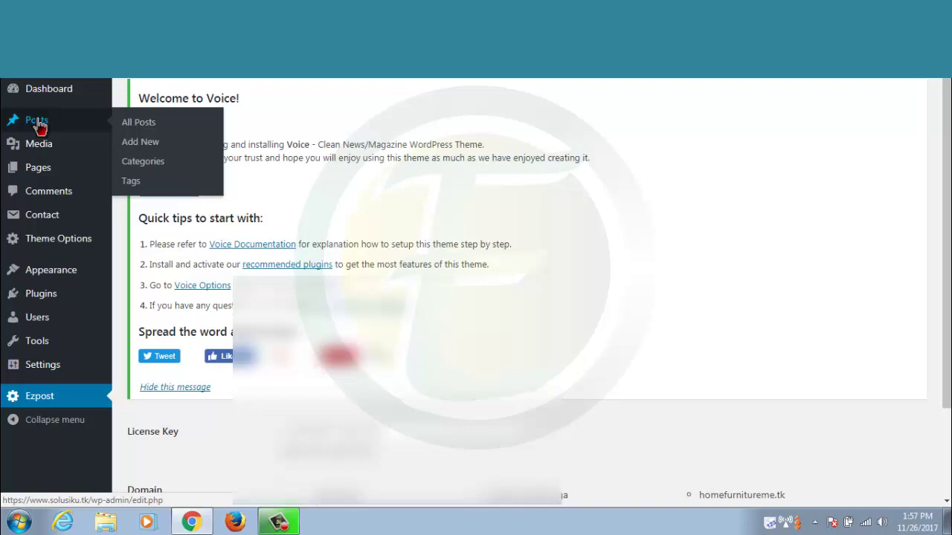
left_click(149, 173)
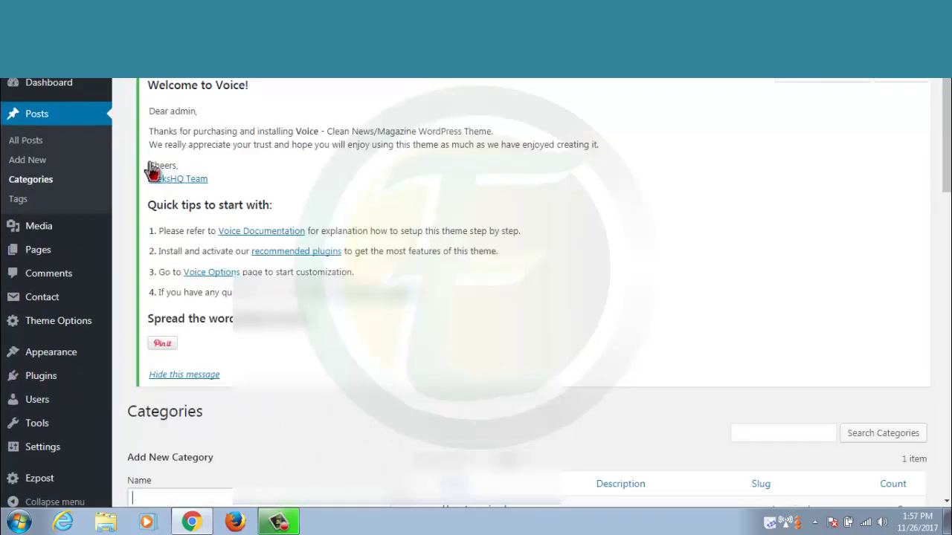
Create a category named 'Home Furniture' with Add New Category
scroll(253, 368, "down", 3)
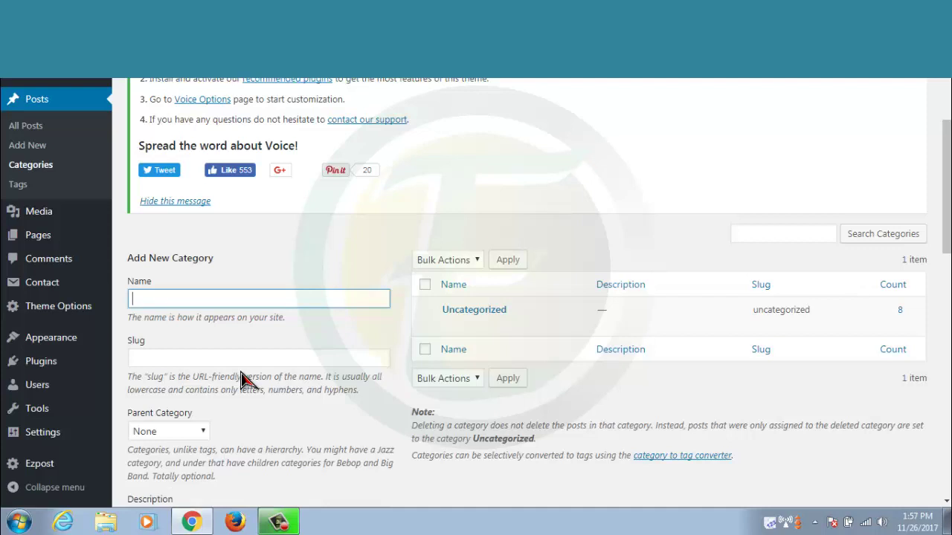
type("Dra")
key("ctrl+a")
type("Home")
type(" Furnoti")
key("BackSpace")
key("BackSpace")
key("BackSpace")
type("niture")
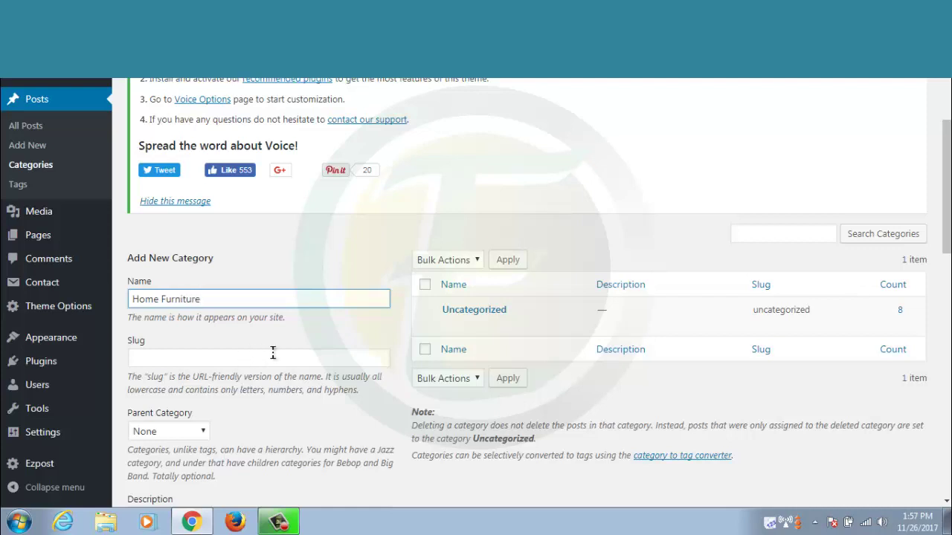
scroll(224, 402, "down", 12)
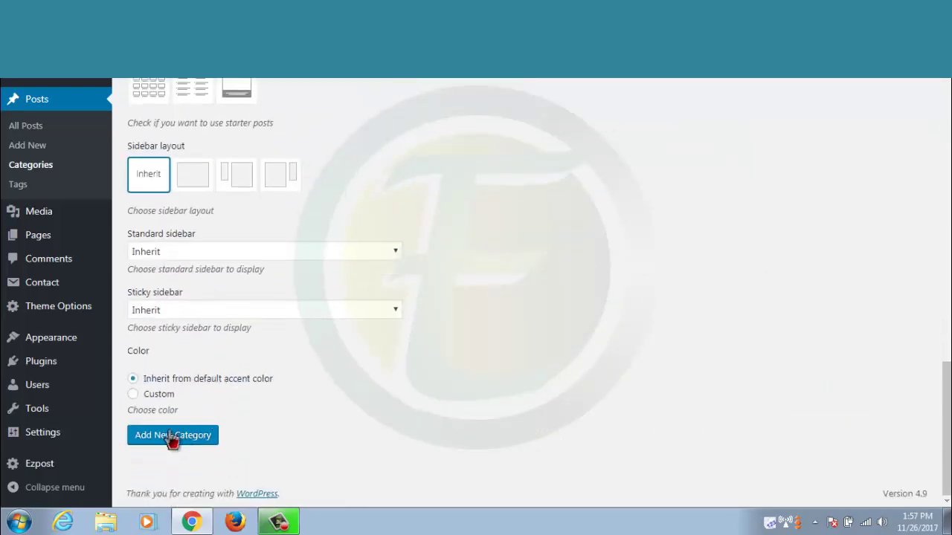
left_click(171, 437)
scroll(547, 335, "up", 10)
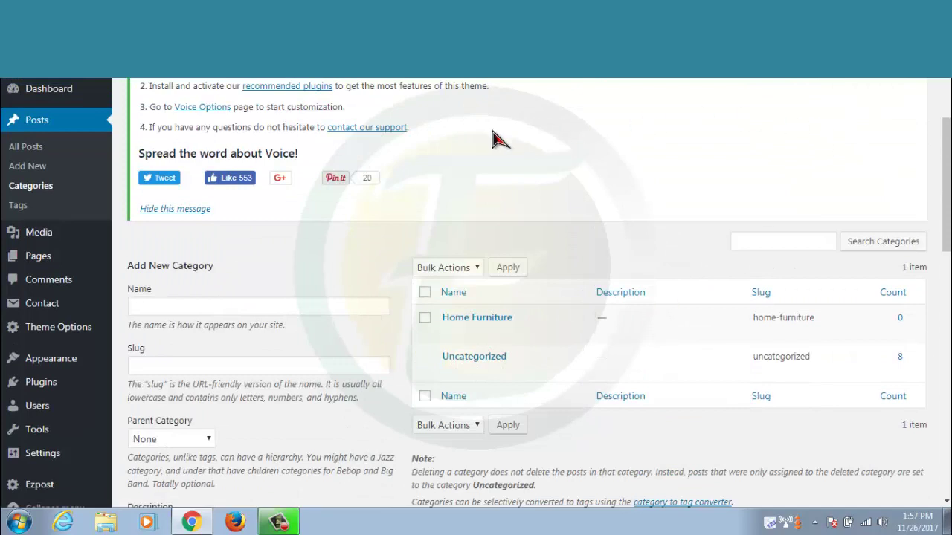
mouse_move(39, 235)
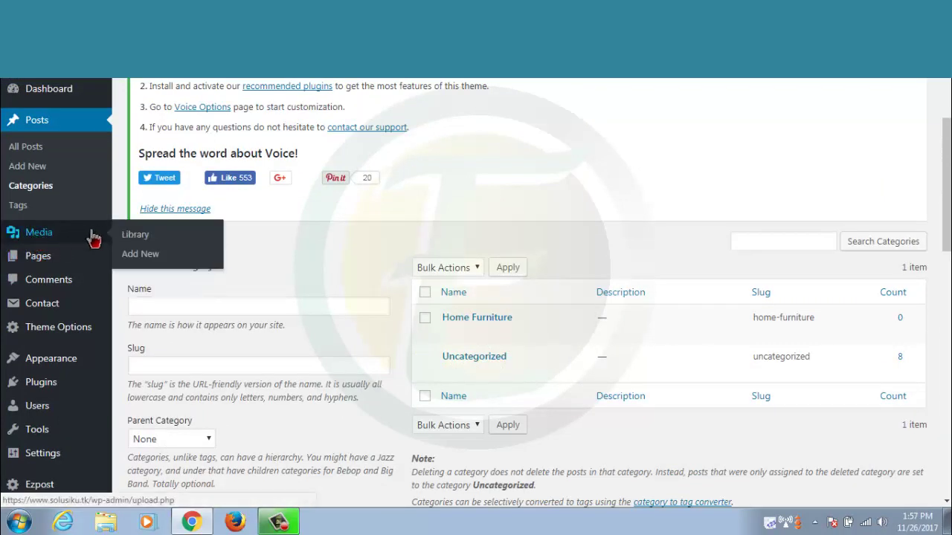
Go to Media > Add New and set the Ezpost upload category to Home Furniture
left_click(146, 257)
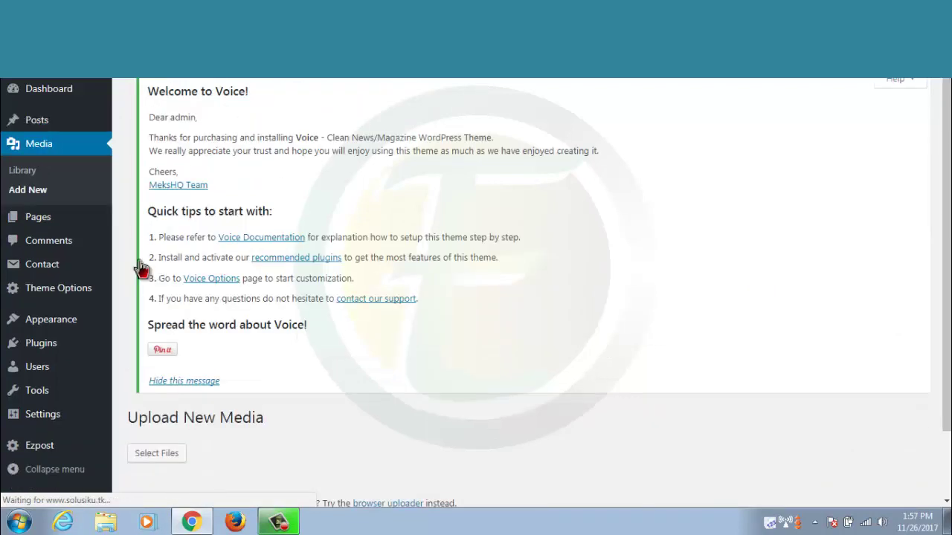
scroll(580, 298, "down", 3)
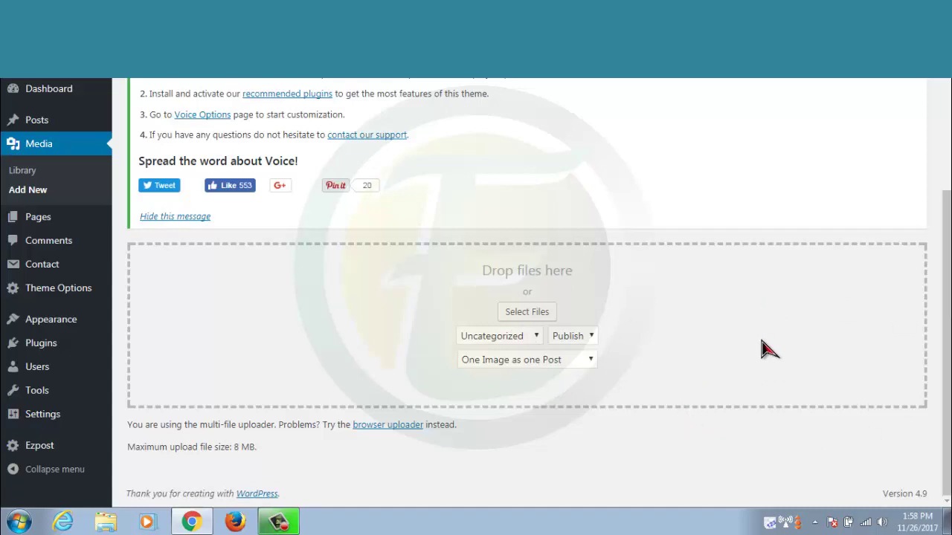
left_click(538, 338)
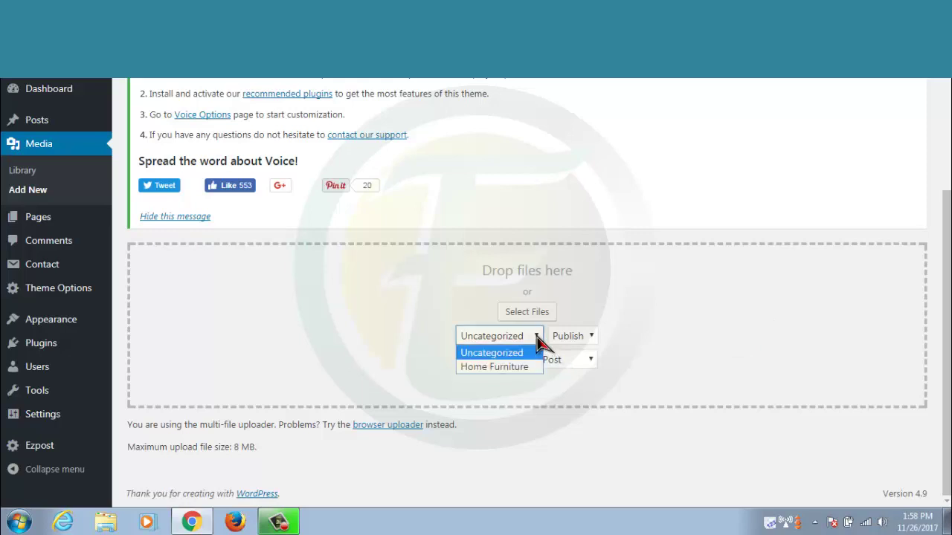
left_click(494, 367)
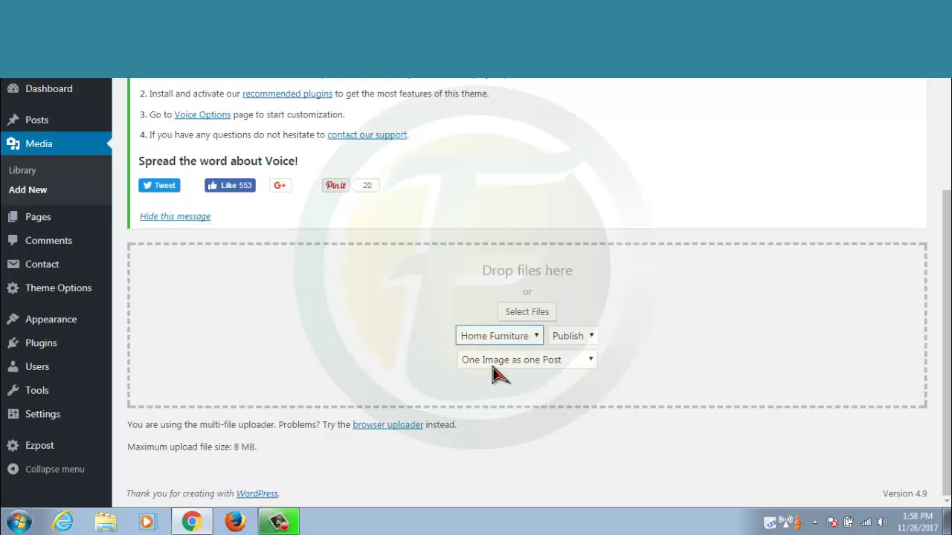
Keep the Custom post title and set grouping to One Image as one Post
left_click(587, 360)
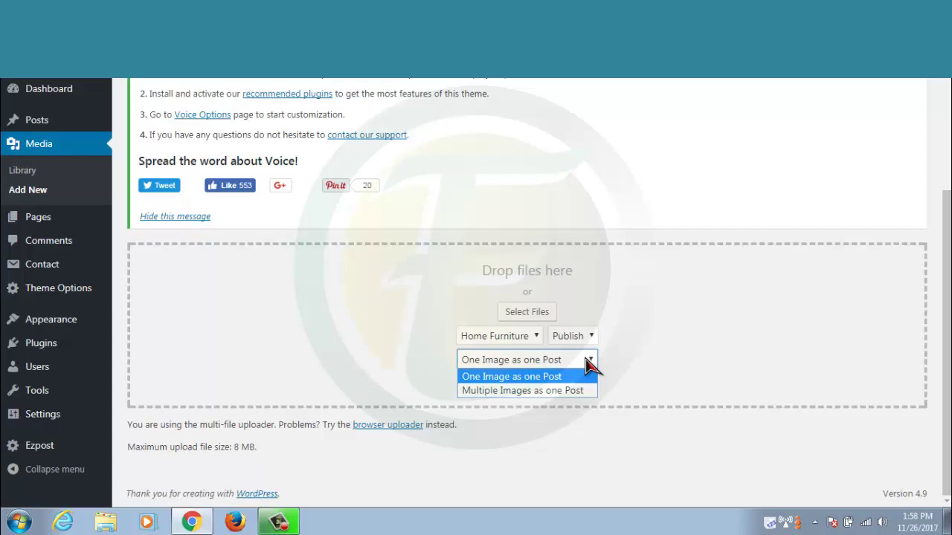
left_click(523, 391)
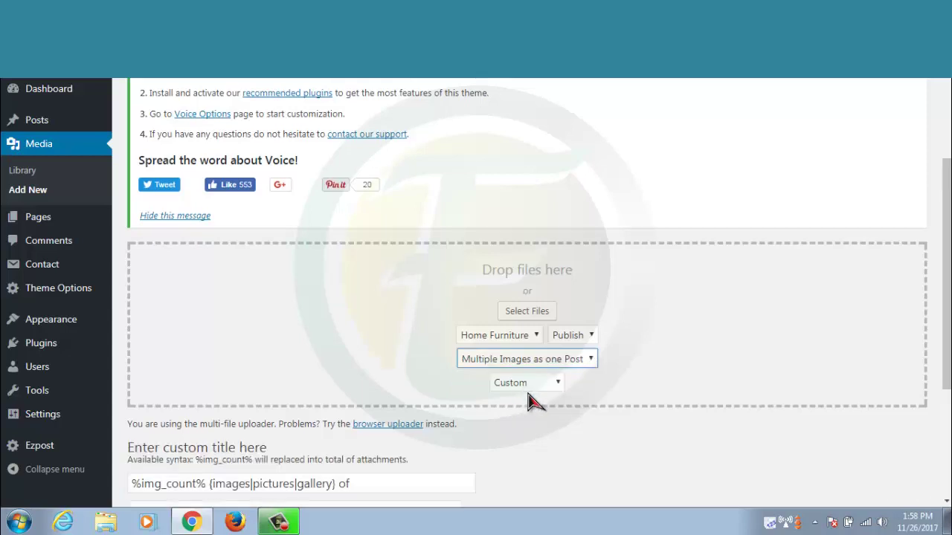
left_click(556, 386)
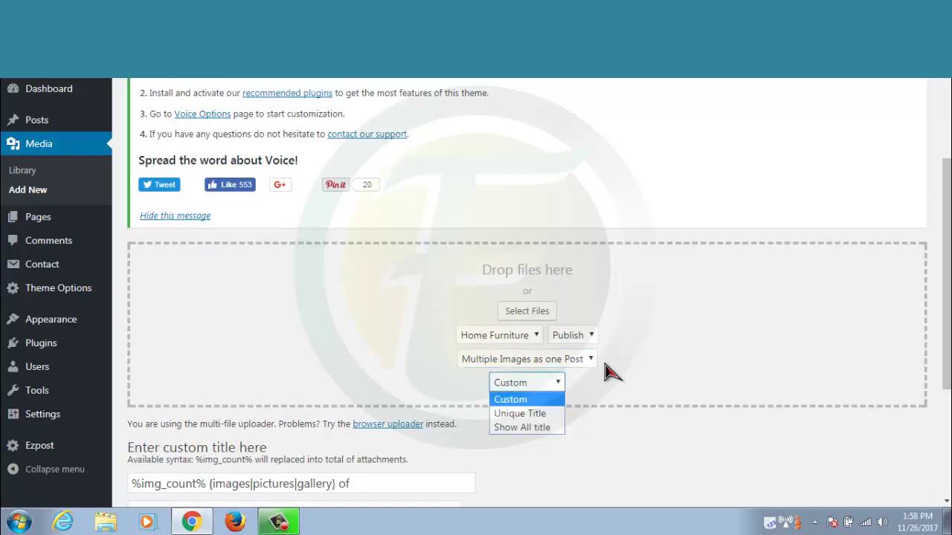
left_click(639, 356)
scroll(641, 356, "down", 2)
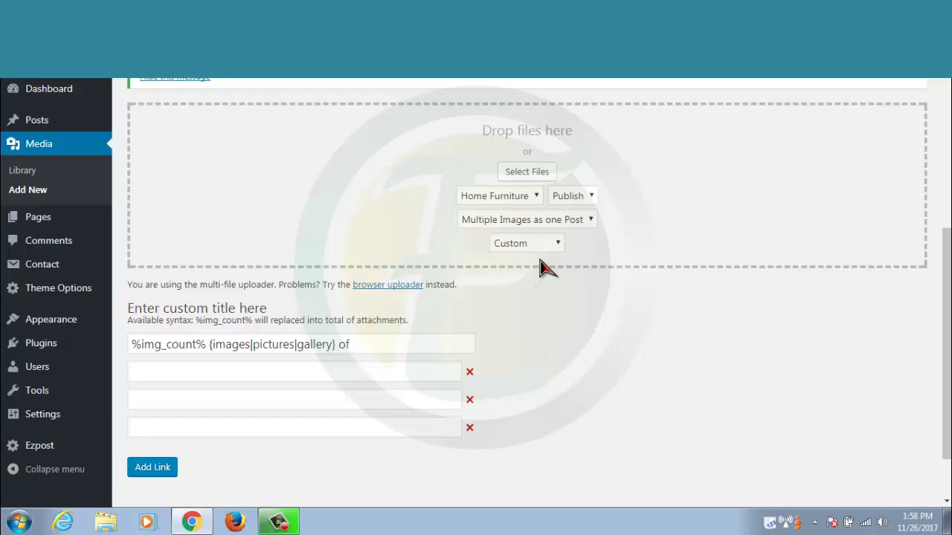
left_click(574, 221)
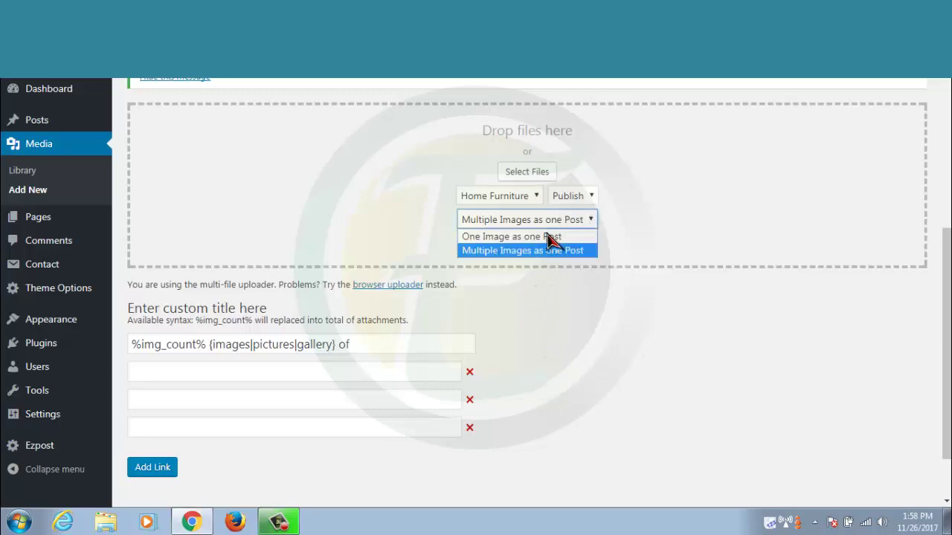
left_click(548, 236)
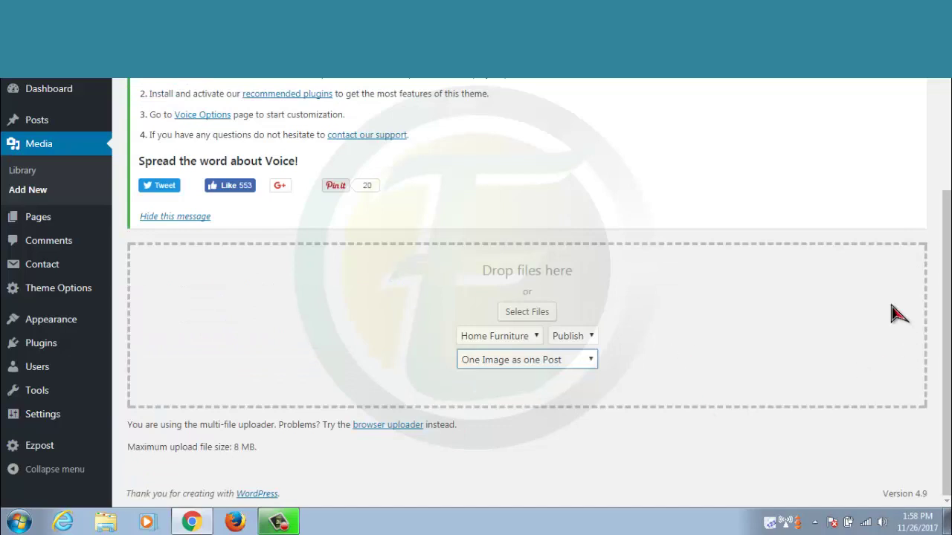
Upload 15Best-Men's-Facial-Hair-Styles-Ideas.jpg and Best-Men's-Facial-Hair-Styles-2013.jpg from the Pictures library
left_click(531, 322)
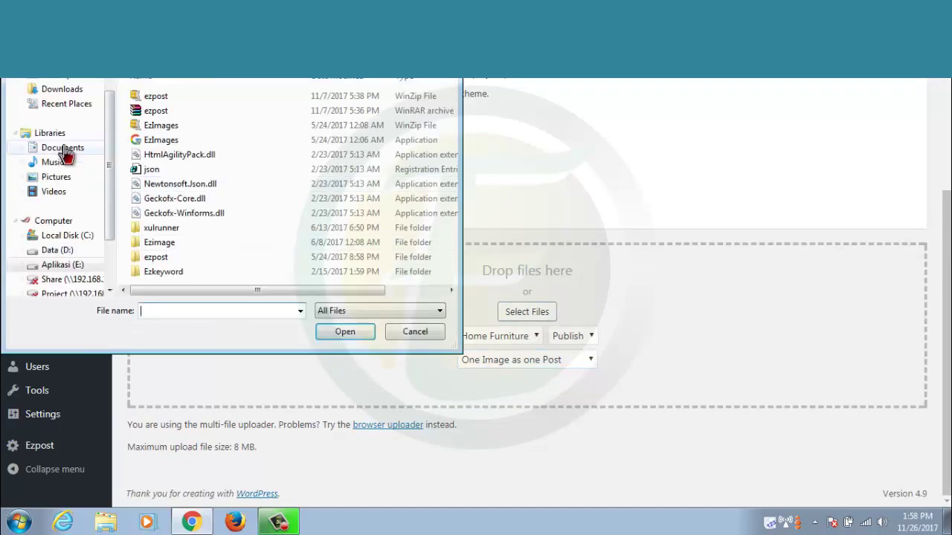
left_click(65, 180)
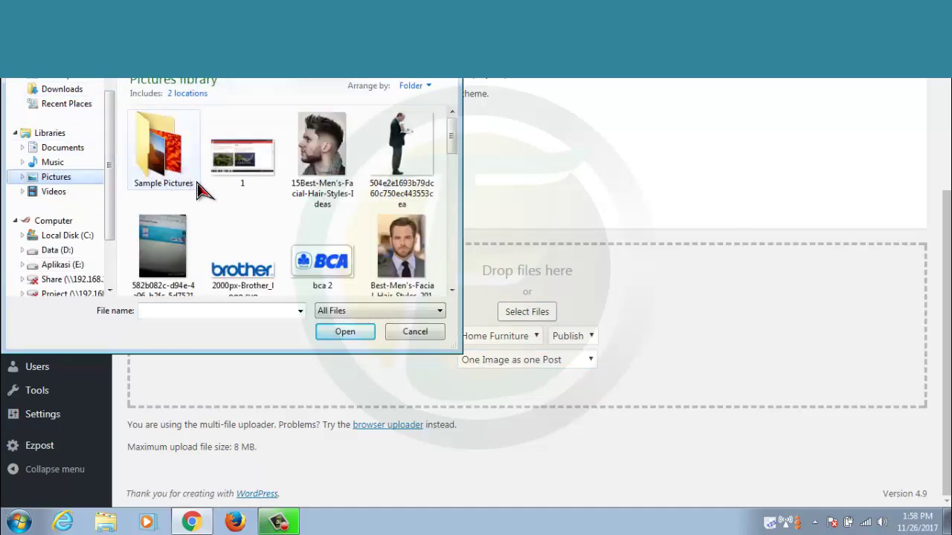
left_click(315, 199)
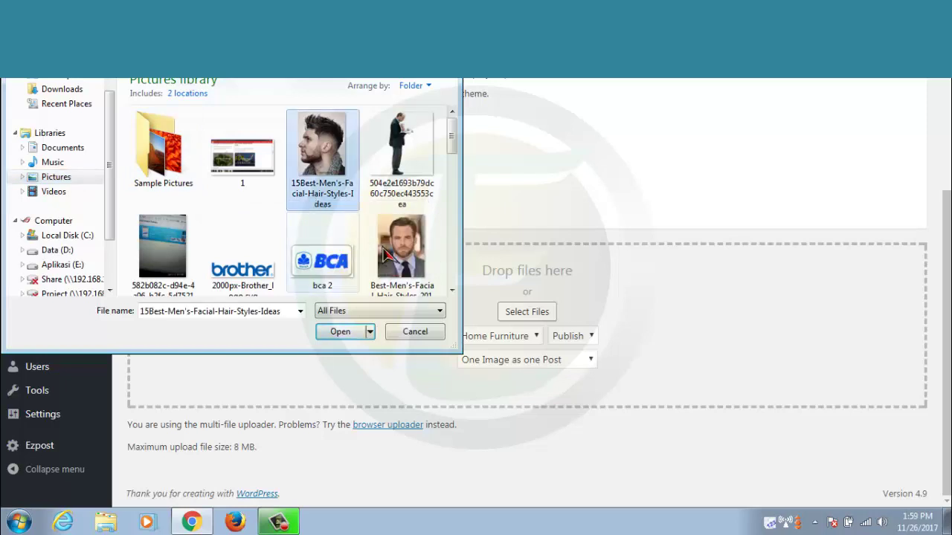
left_click(406, 254, "ctrl")
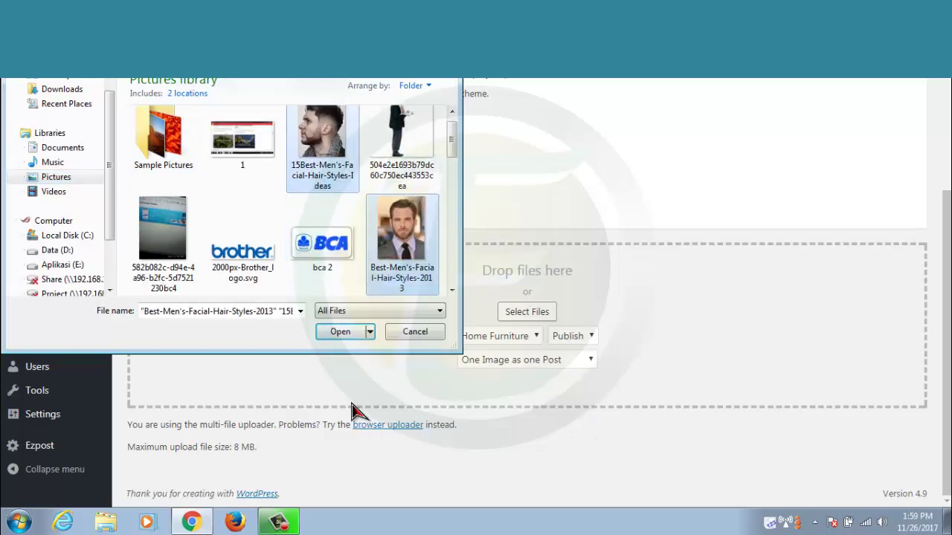
left_click(339, 334)
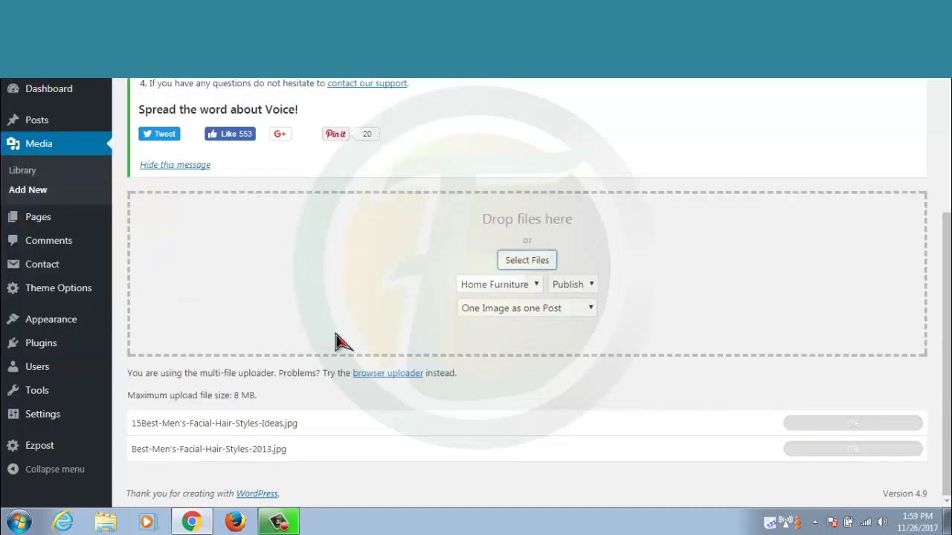